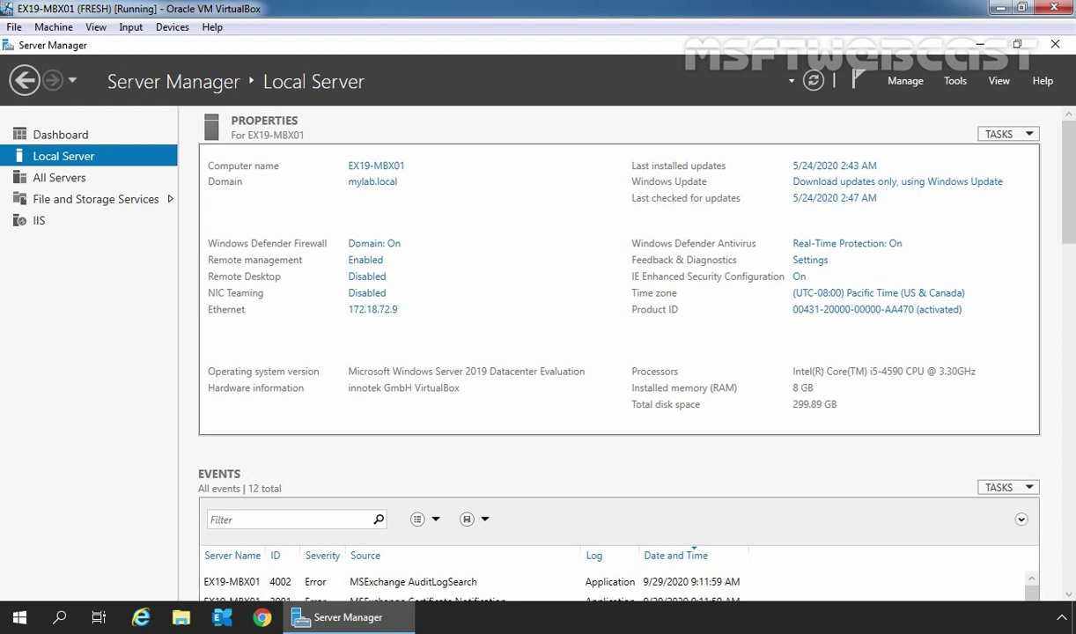
pyautogui.click(141, 619)
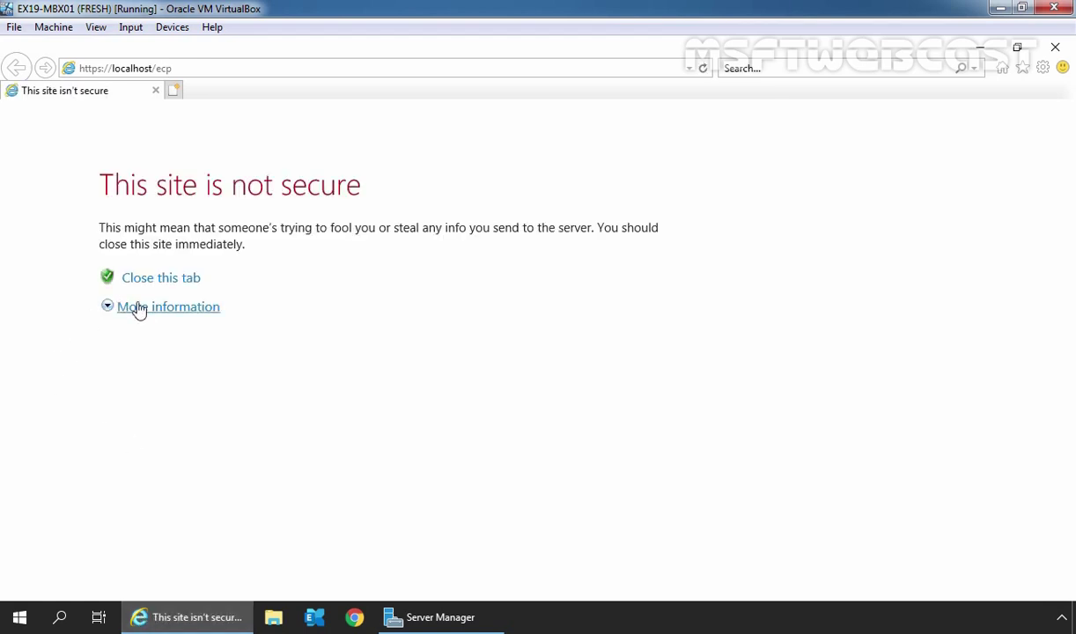
pyautogui.click(139, 307)
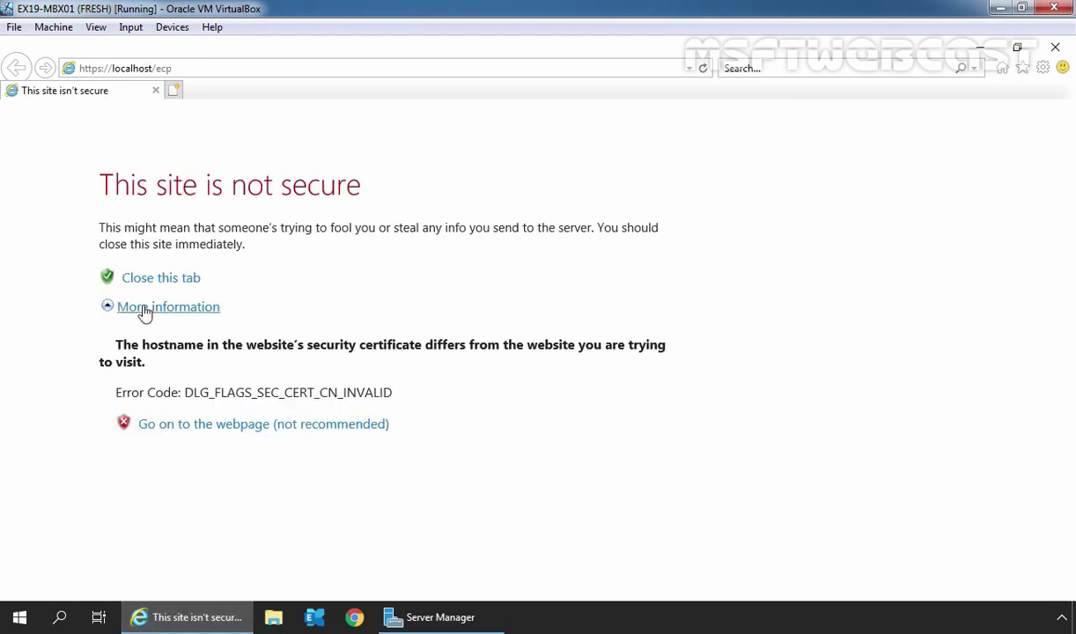
pyautogui.click(264, 432)
pyautogui.write('••')
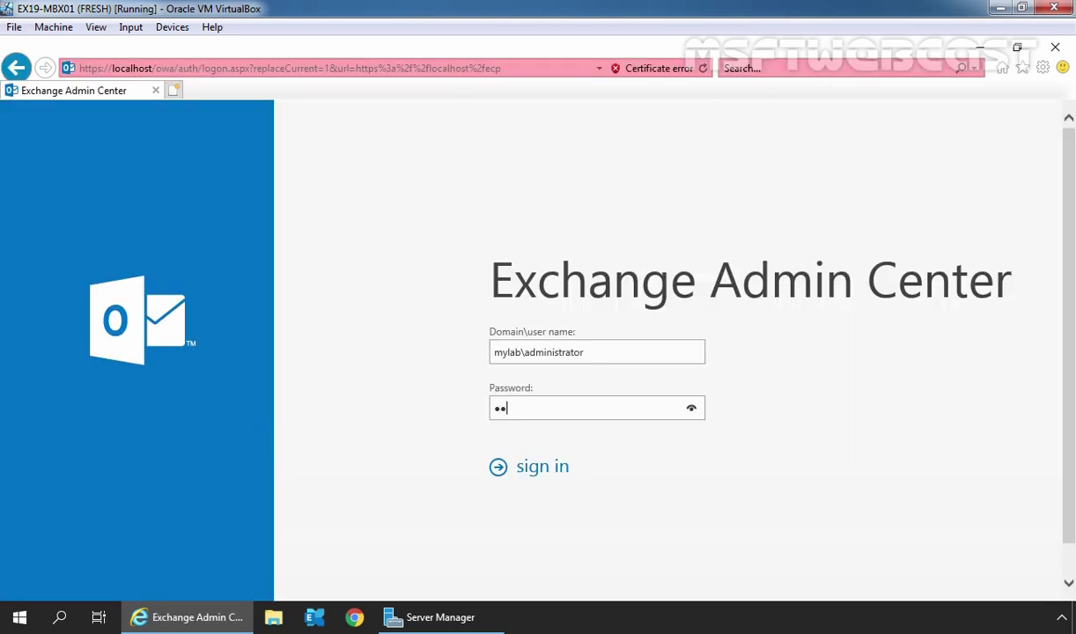
pyautogui.write('•••••••')
pyautogui.click(539, 469)
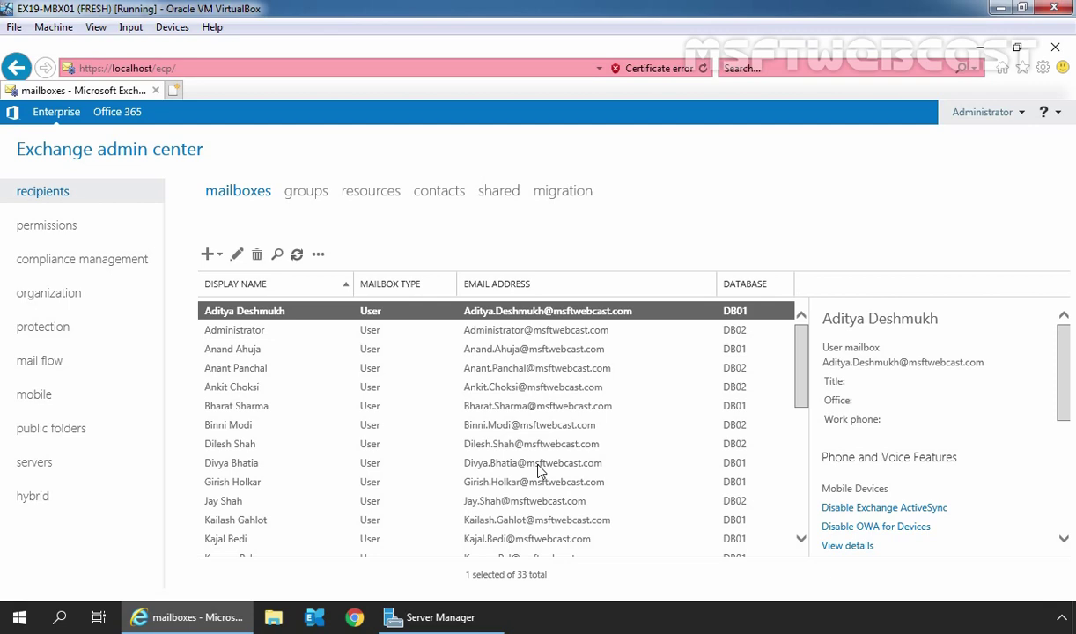
# Open the first user's mailbox properties maximized on mailbox usage, with More options expanded.
pyautogui.click(292, 368)
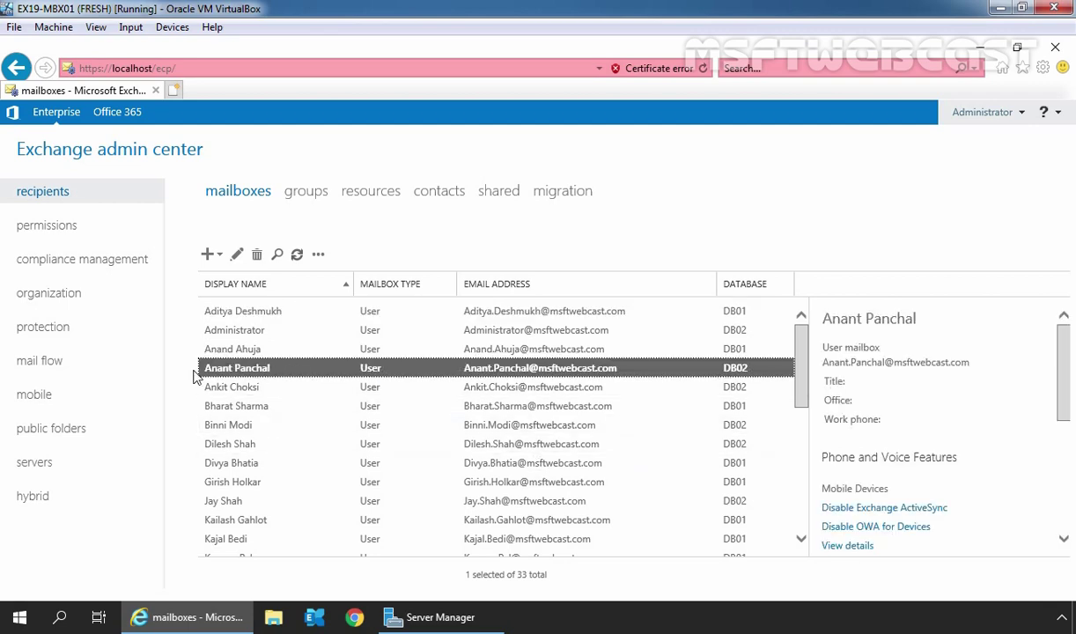
pyautogui.click(237, 256)
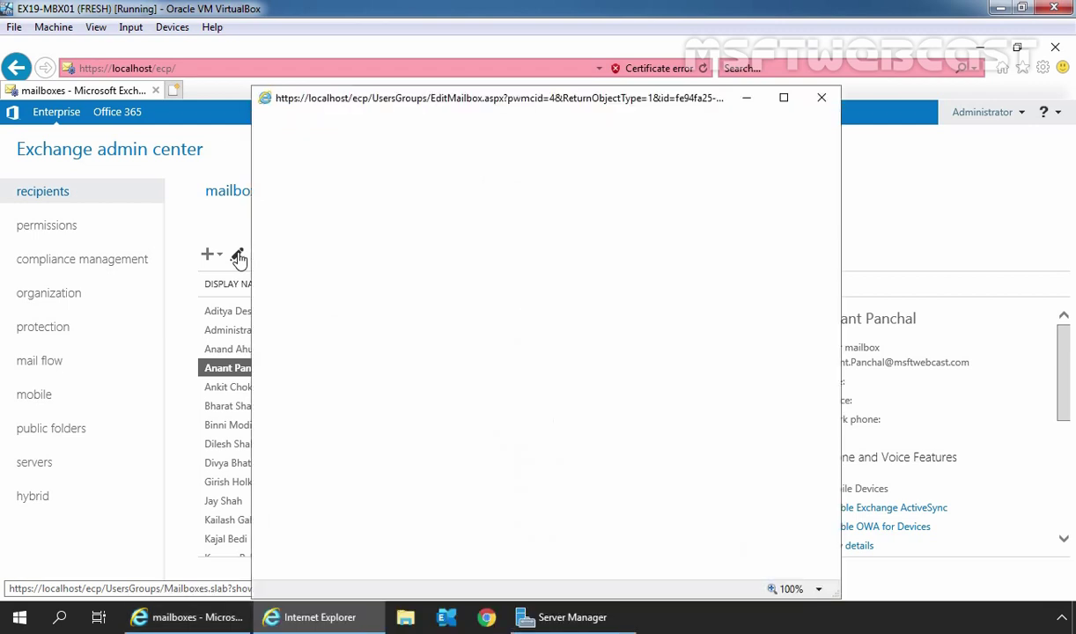
pyautogui.click(786, 97)
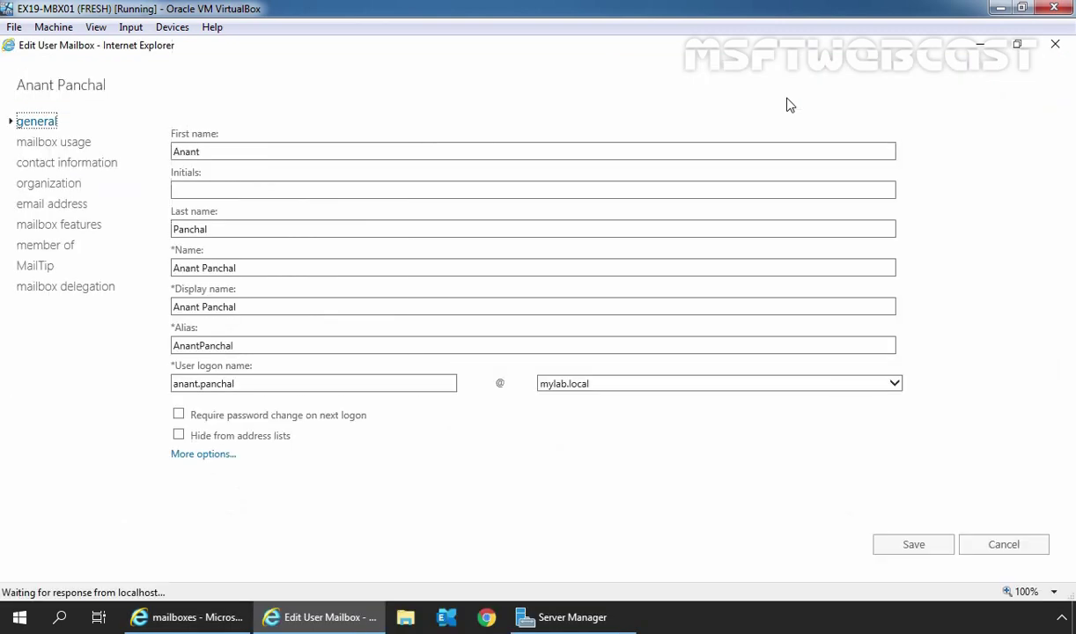
pyautogui.click(51, 143)
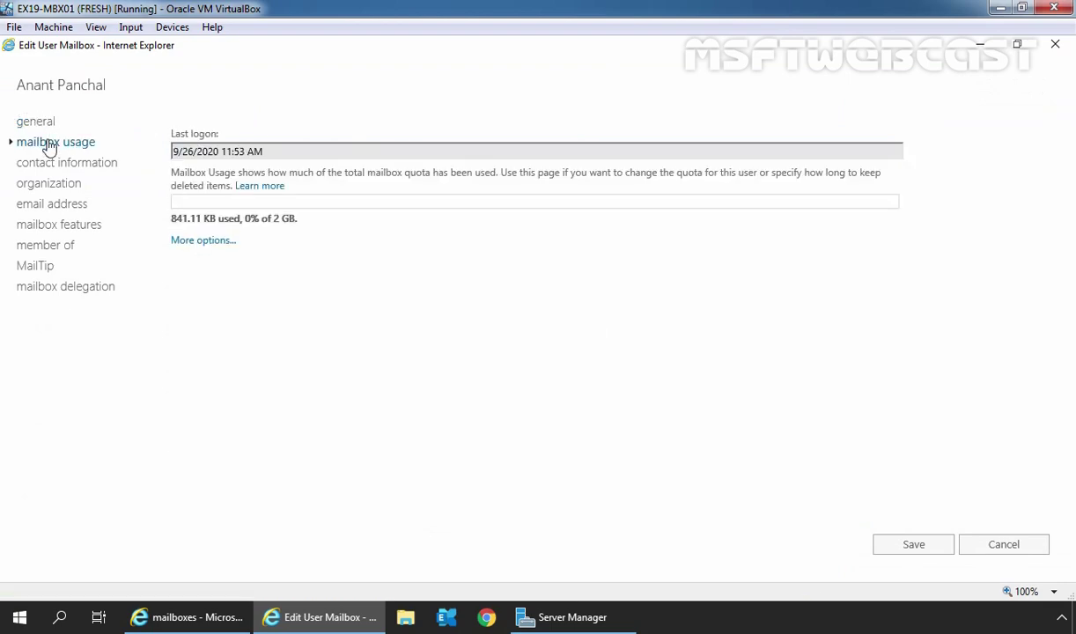
pyautogui.click(203, 240)
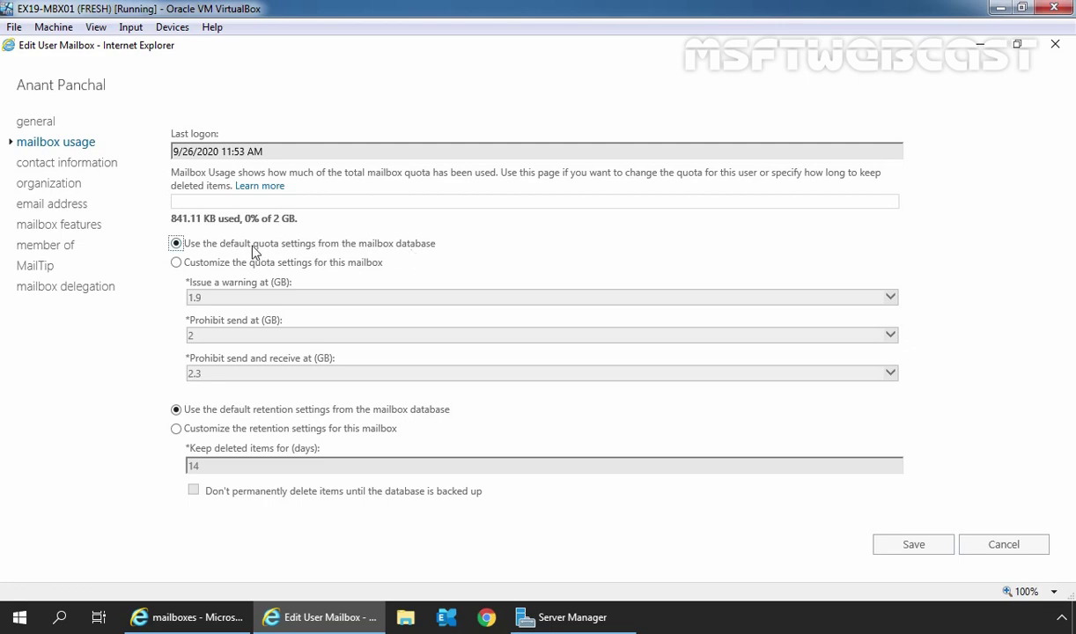
# Customize quotas to 4 GB warning, 4.5 GB prohibit send, 5 GB prohibit send/receive, and save.
pyautogui.click(182, 264)
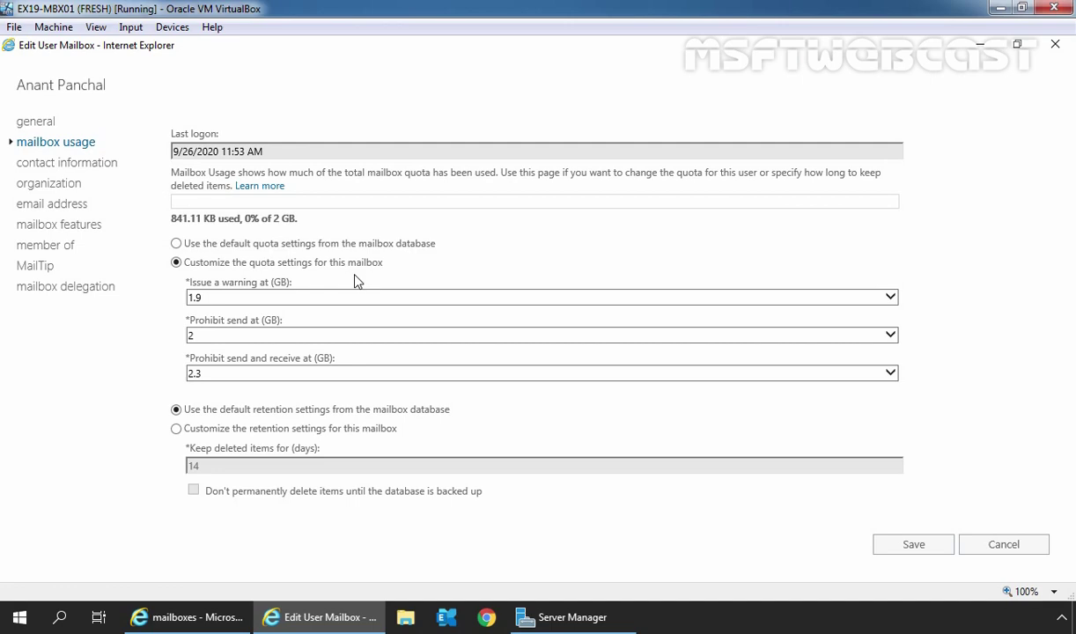
pyautogui.moveTo(238, 296); pyautogui.dragTo(146, 305)
pyautogui.write('4')
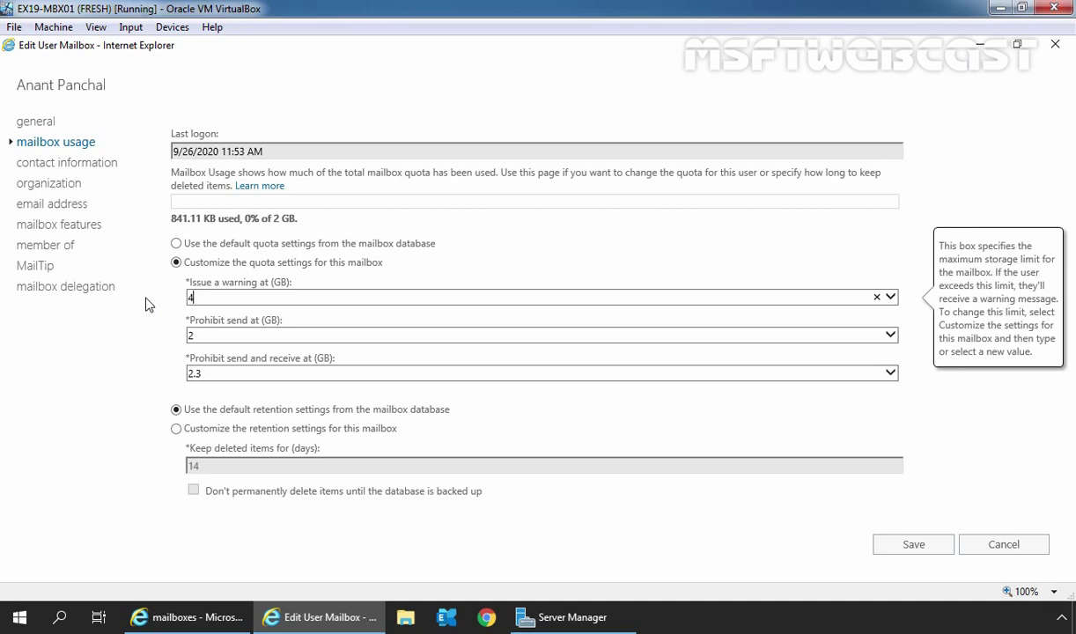
pyautogui.press('Tab')
pyautogui.write('4')
pyautogui.write('.5')
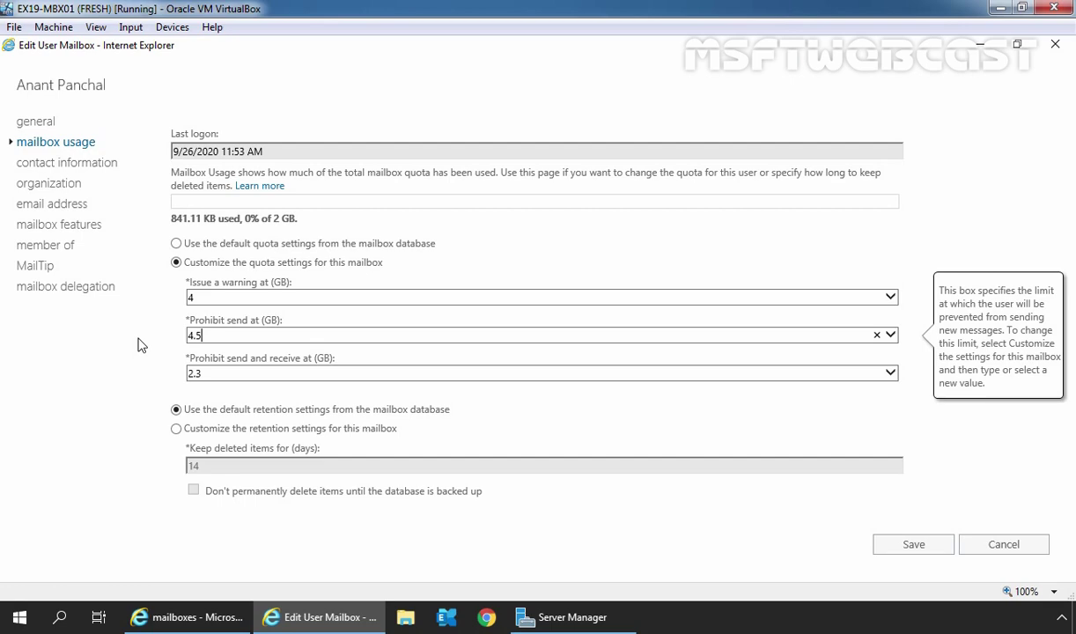
pyautogui.doubleClick(225, 374)
pyautogui.write('5')
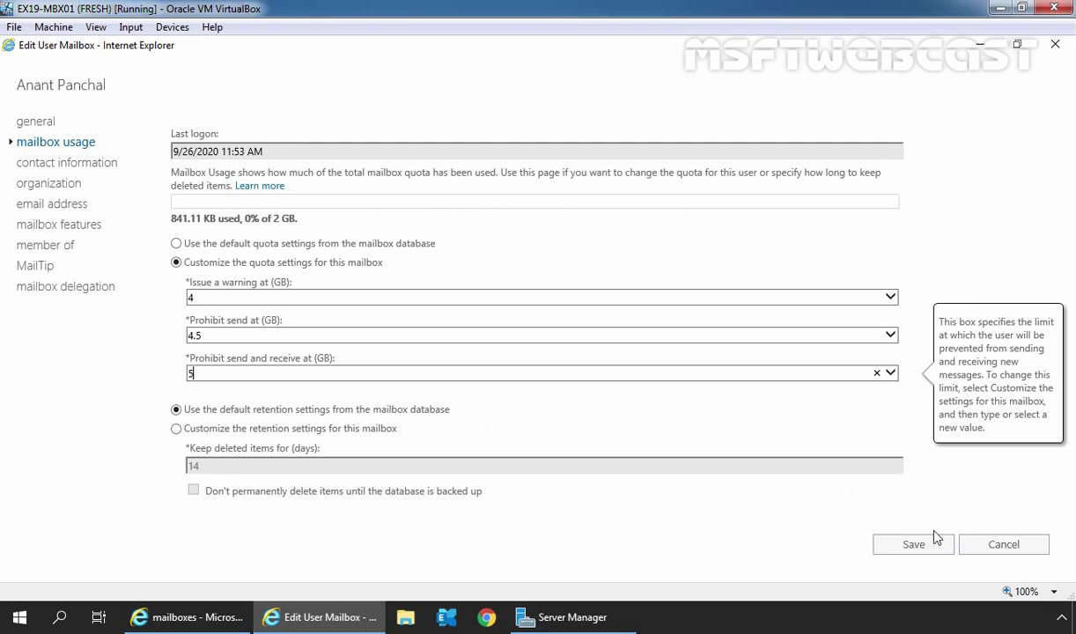
pyautogui.click(912, 546)
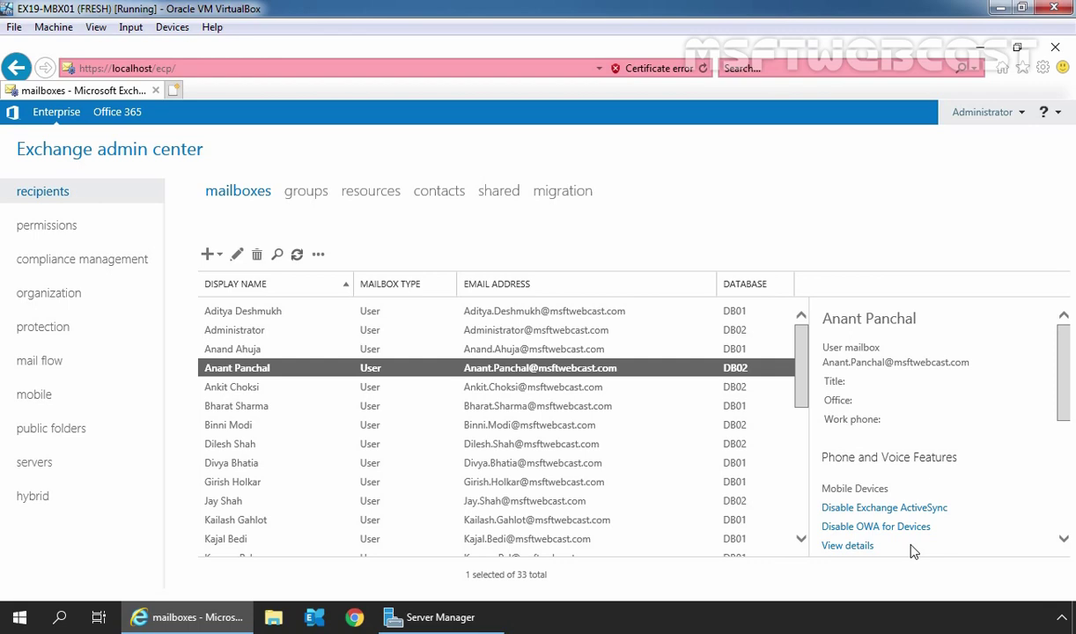
# Open Exchange Management Shell, change to the C:\ root with cd\ and clear the screen.
pyautogui.click(317, 619)
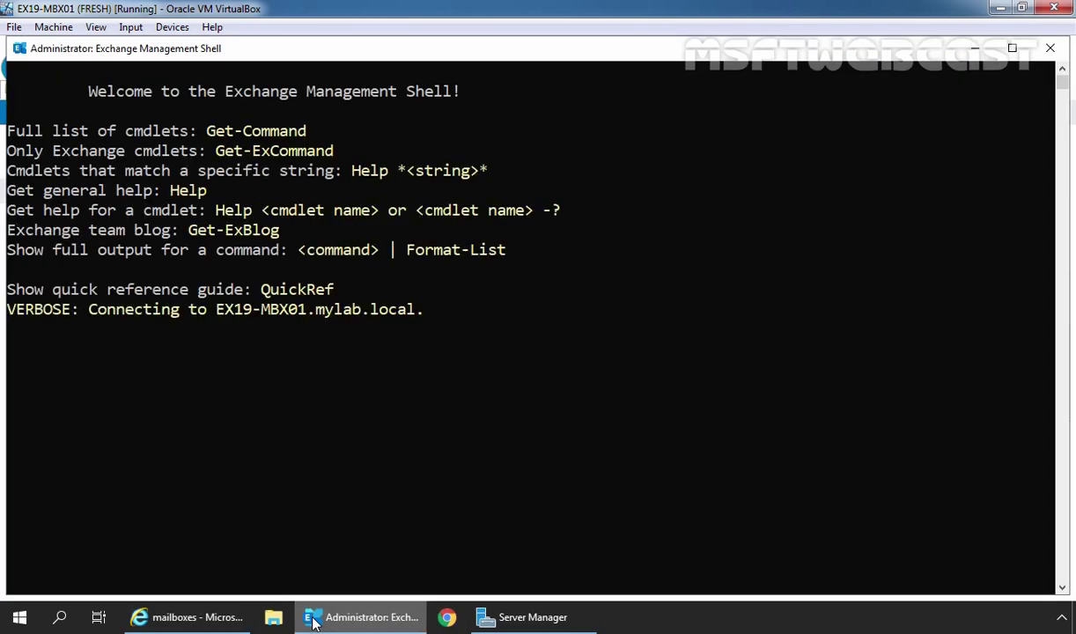
pyautogui.write('cd\\')
pyautogui.press('Return')
pyautogui.write('cl')
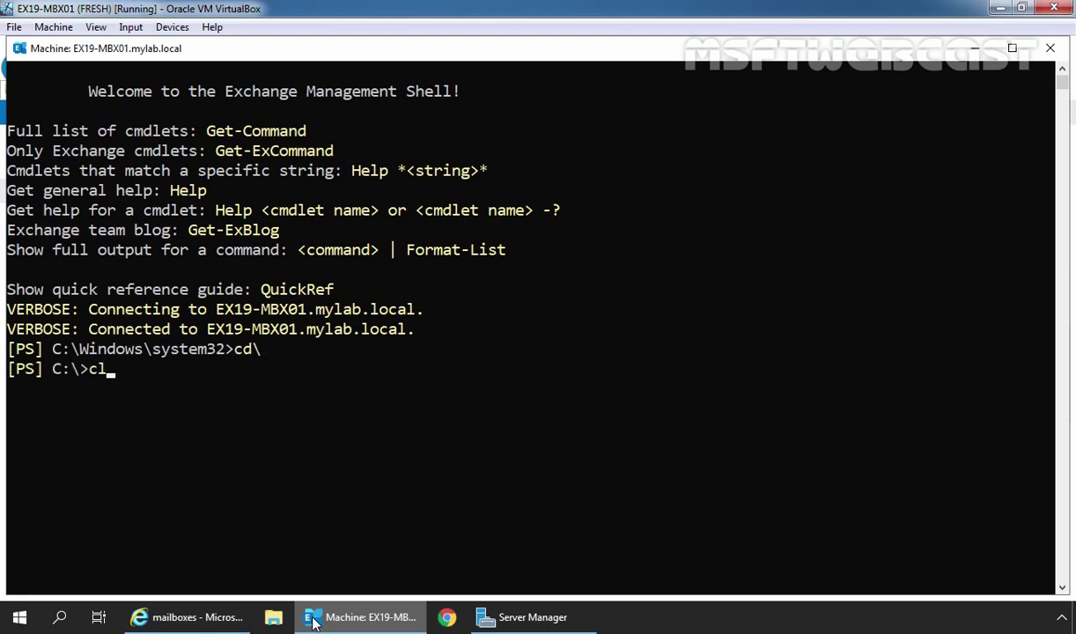
pyautogui.write('s')
pyautogui.press('Return')
pyautogui.press('Return')
pyautogui.press('Return')
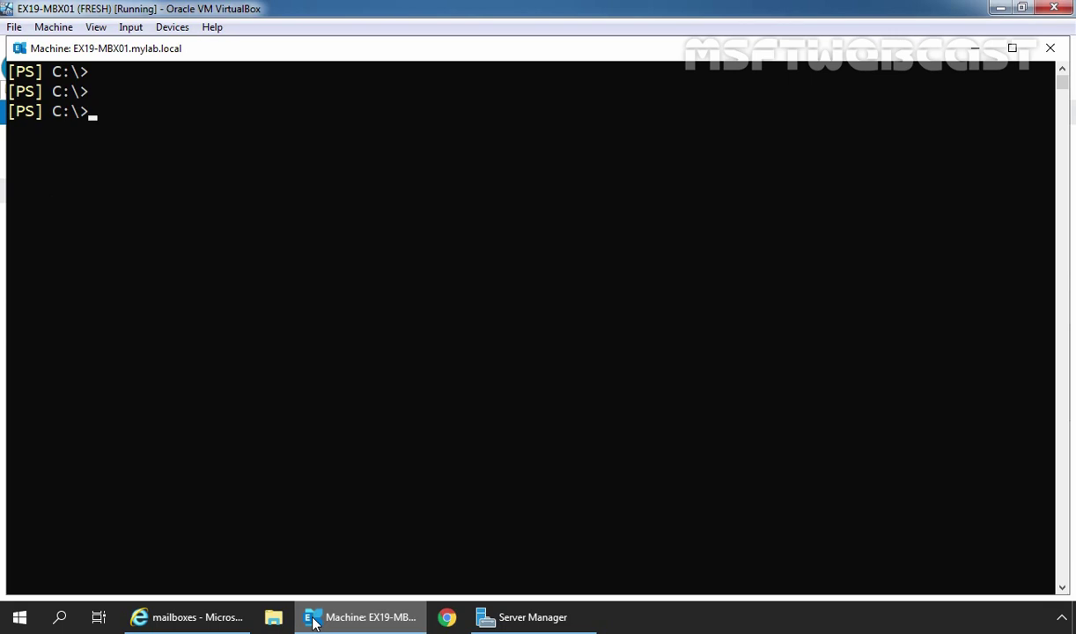
# Start a Set-Mailbox -Identity " command, checking the second user's mailbox name in the admin center.
pyautogui.write('s')
pyautogui.write('et-mai')
pyautogui.press('Tab')
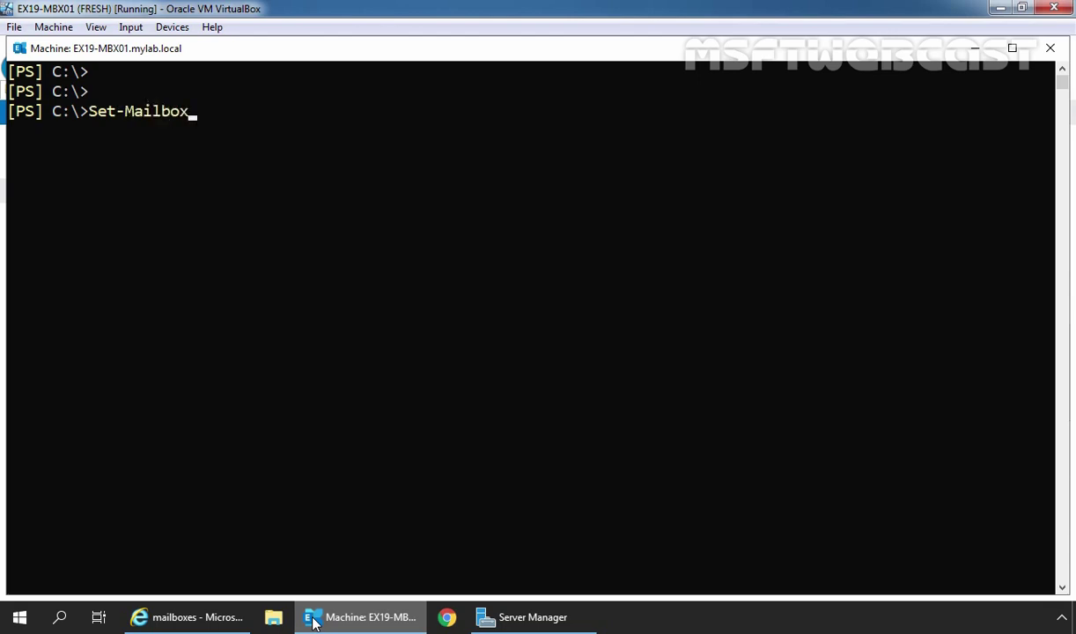
pyautogui.write('-i')
pyautogui.write('d')
pyautogui.press('Tab')
pyautogui.write('"')
pyautogui.click(190, 616)
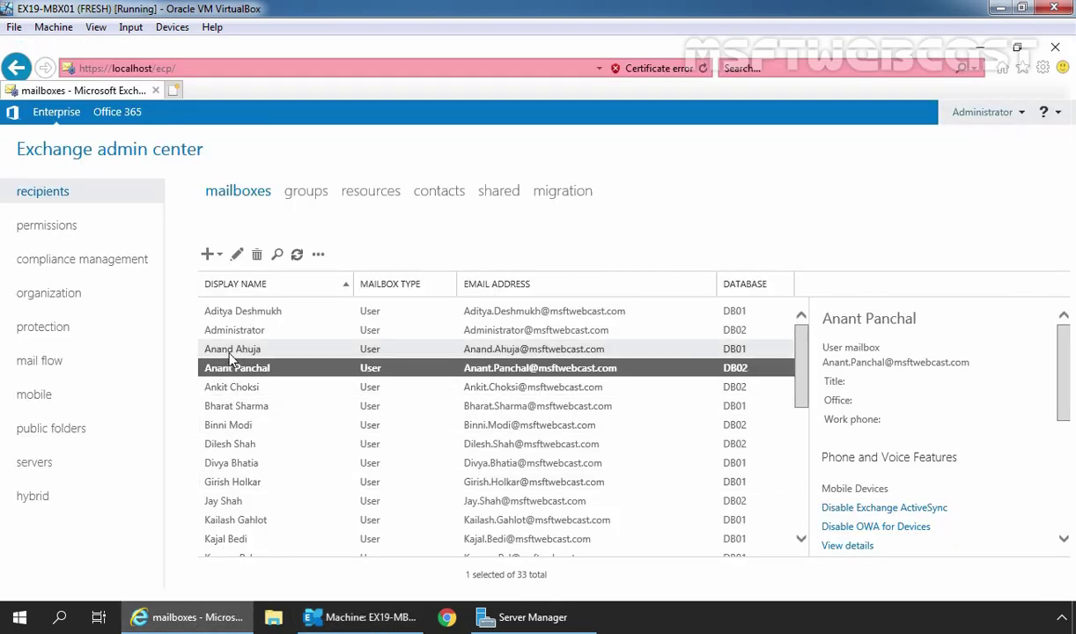
pyautogui.click(230, 445)
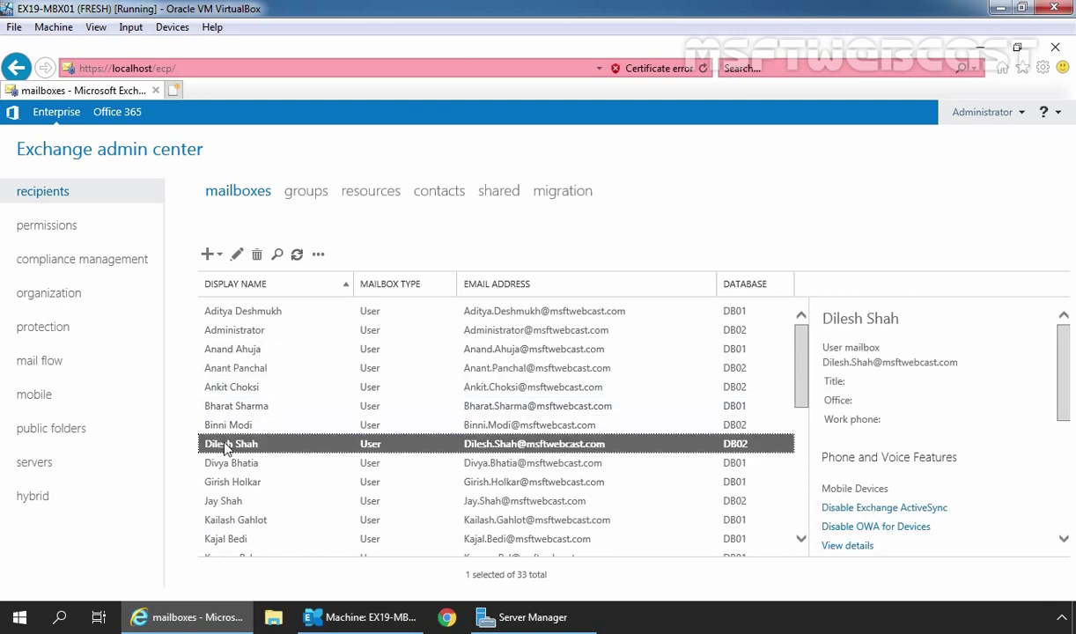
pyautogui.click(359, 623)
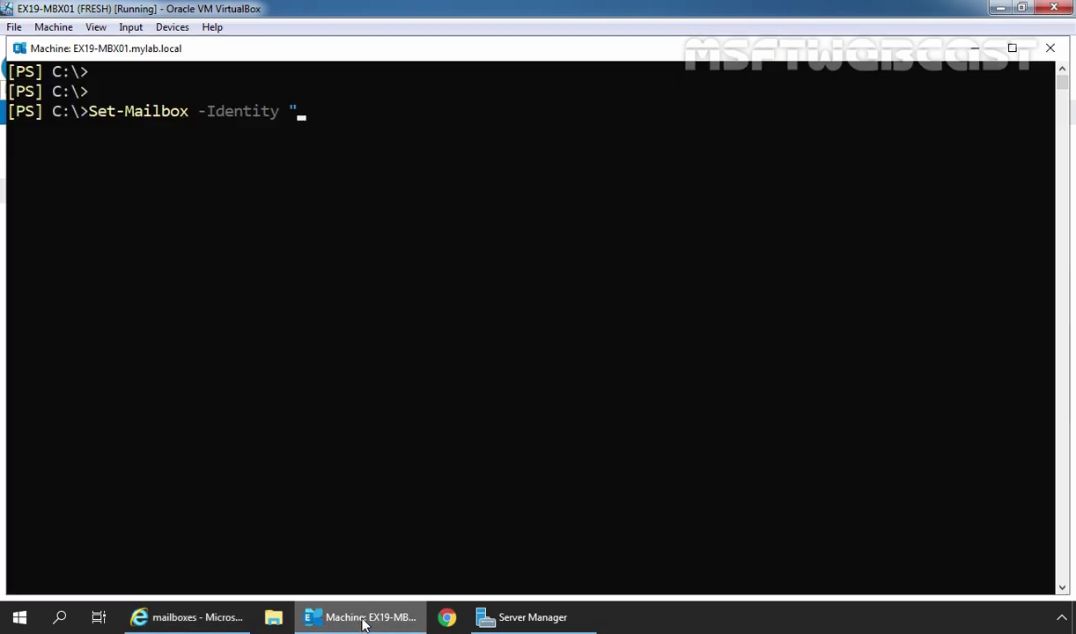
# Run Set-Mailbox with -IssueWarningQuota 4GB, -ProhibitSendQuota 4.5GB, -ProhibitSendReceiveQuota 5GB, -UseDatabaseQuotaDefaults $false.
pyautogui.write('Dilesh Shah')
pyautogui.write('" -Issu')
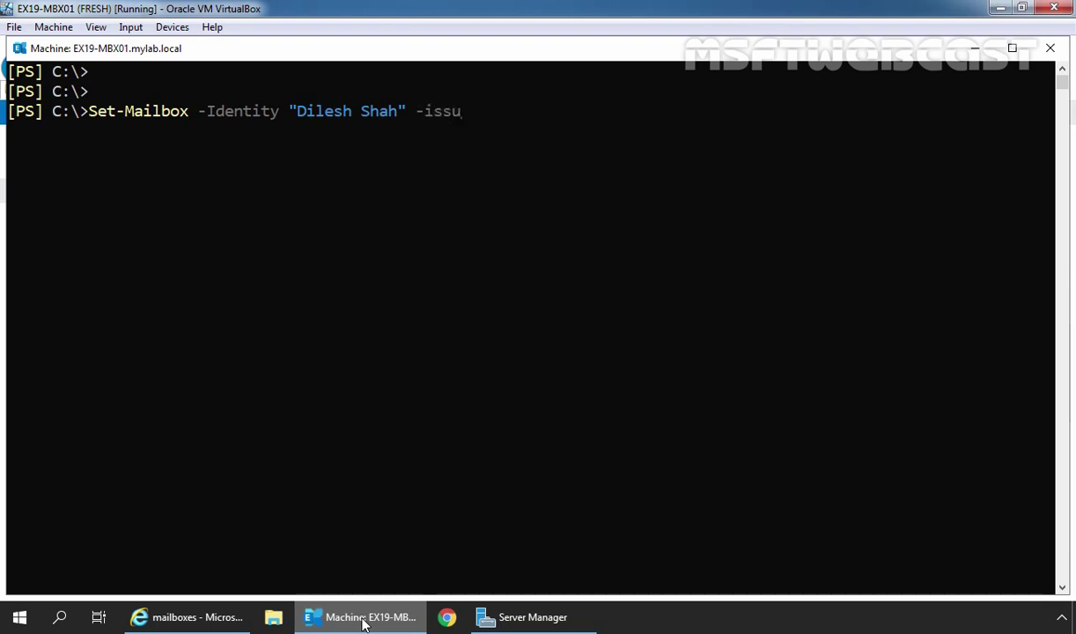
pyautogui.press('Tab')
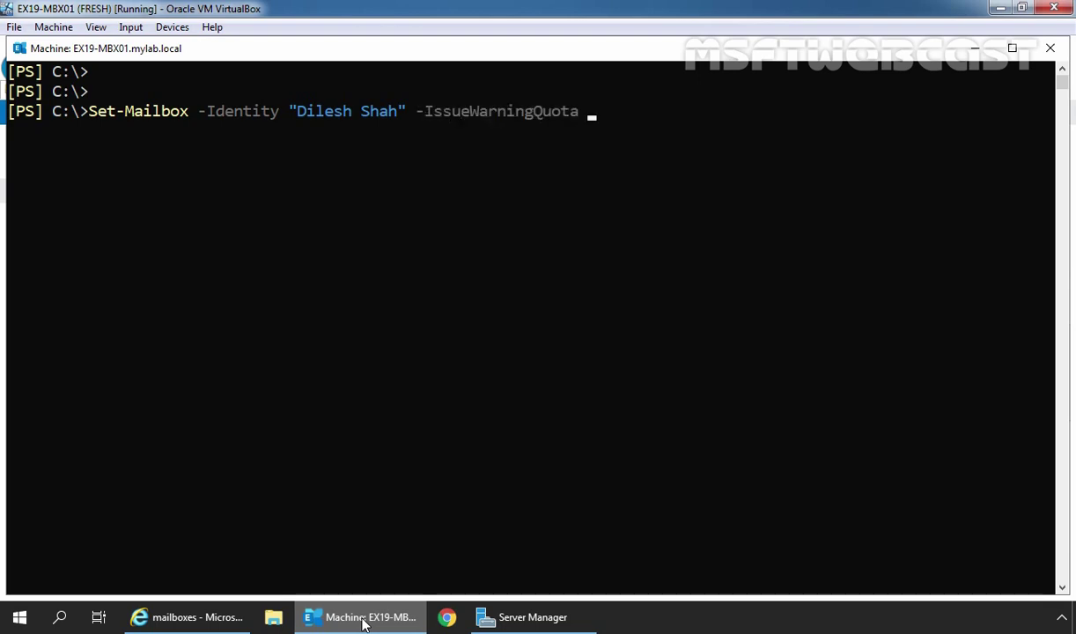
pyautogui.write('4GB')
pyautogui.write(' pro')
pyautogui.press('Tab')
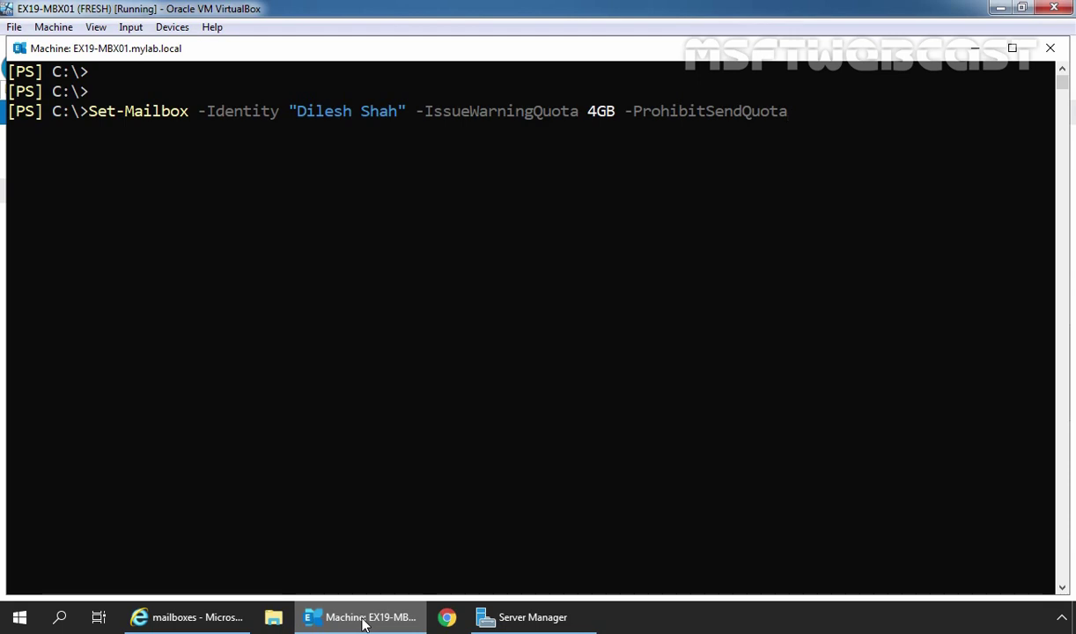
pyautogui.write('4.5')
pyautogui.write('GB ')
pyautogui.write('-p')
pyautogui.write('roh')
pyautogui.press('Tab')
pyautogui.press('Tab')
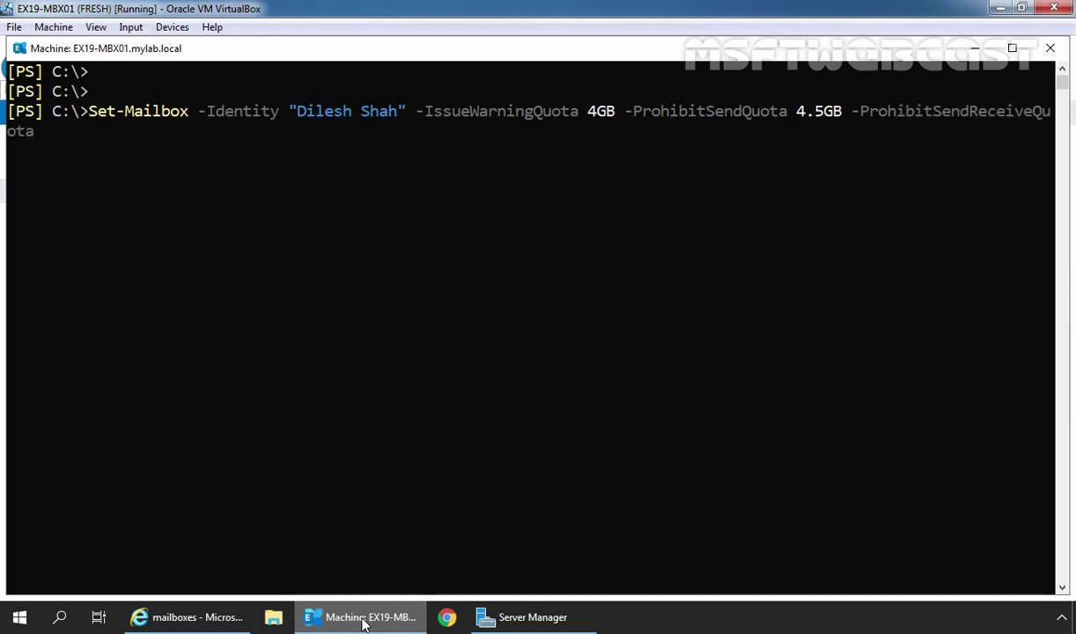
pyautogui.write('5GB ')
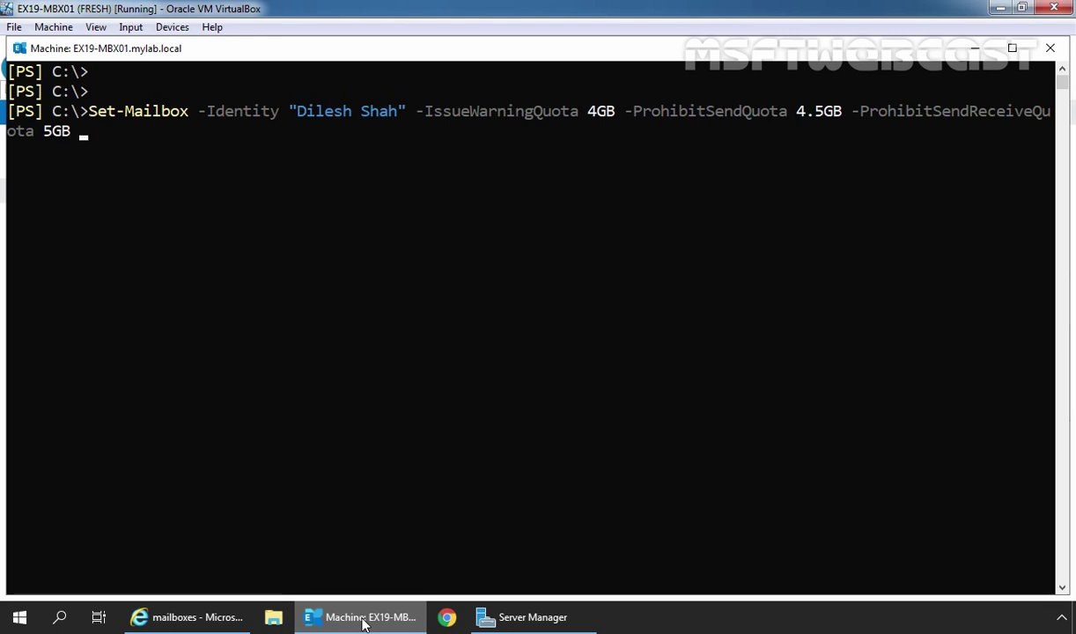
pyautogui.write('-use')
pyautogui.press('Tab')
pyautogui.press('Tab')
pyautogui.press('Tab')
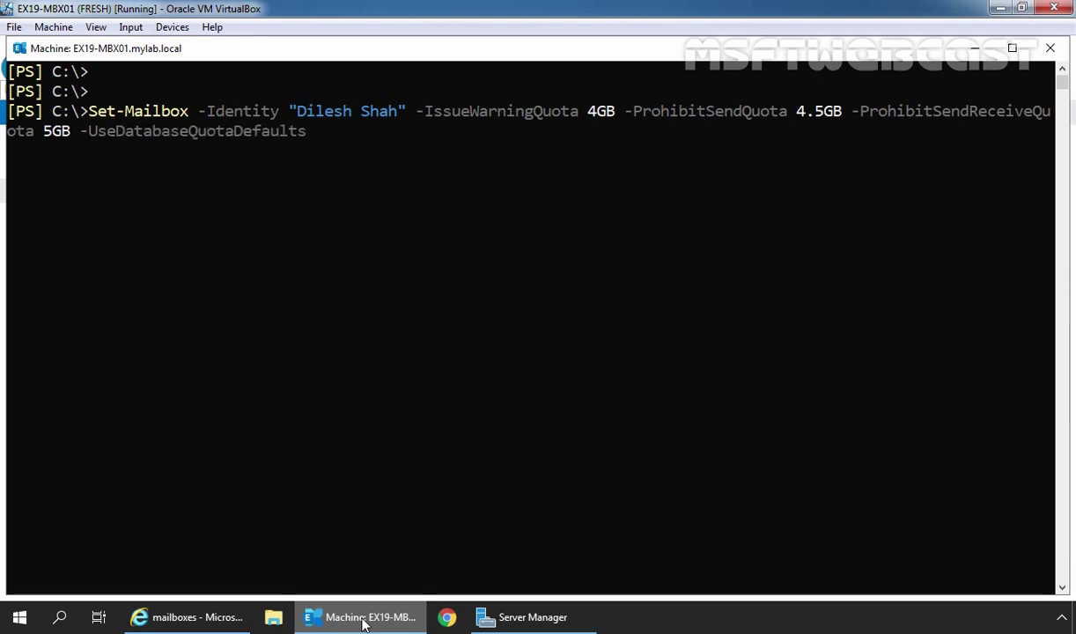
pyautogui.write('$')
pyautogui.write('false')
pyautogui.press('Return')
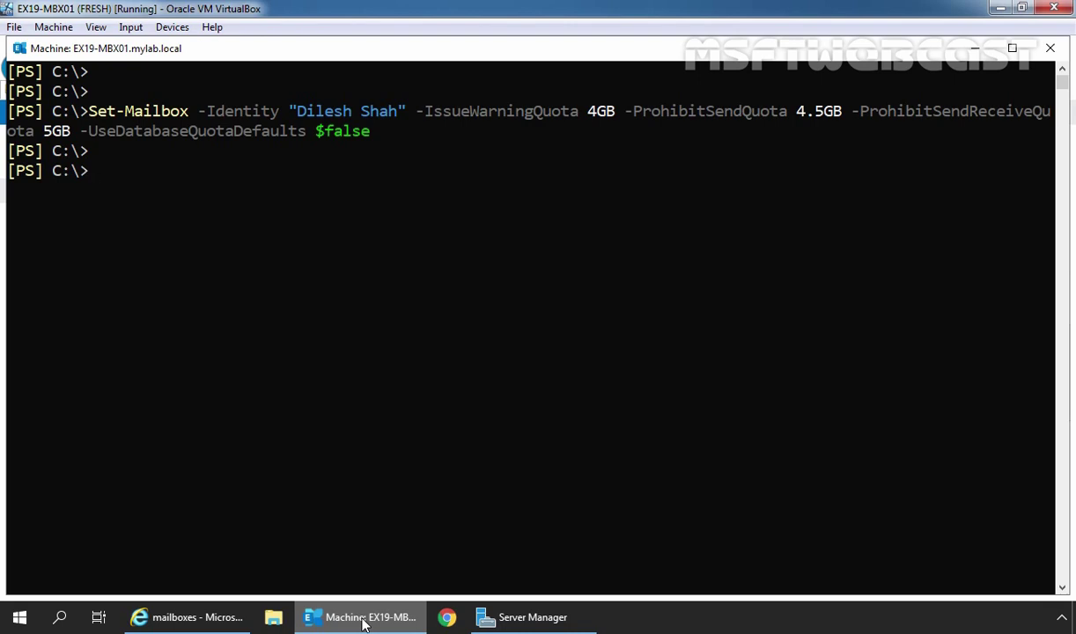
# Run Get-Mailbox for the second user piped to fl *quota* to confirm the 4/4.5/5 GB limits.
pyautogui.write('Get-Mailbox -Identity "Dilesh Shah" | fl *quota*')
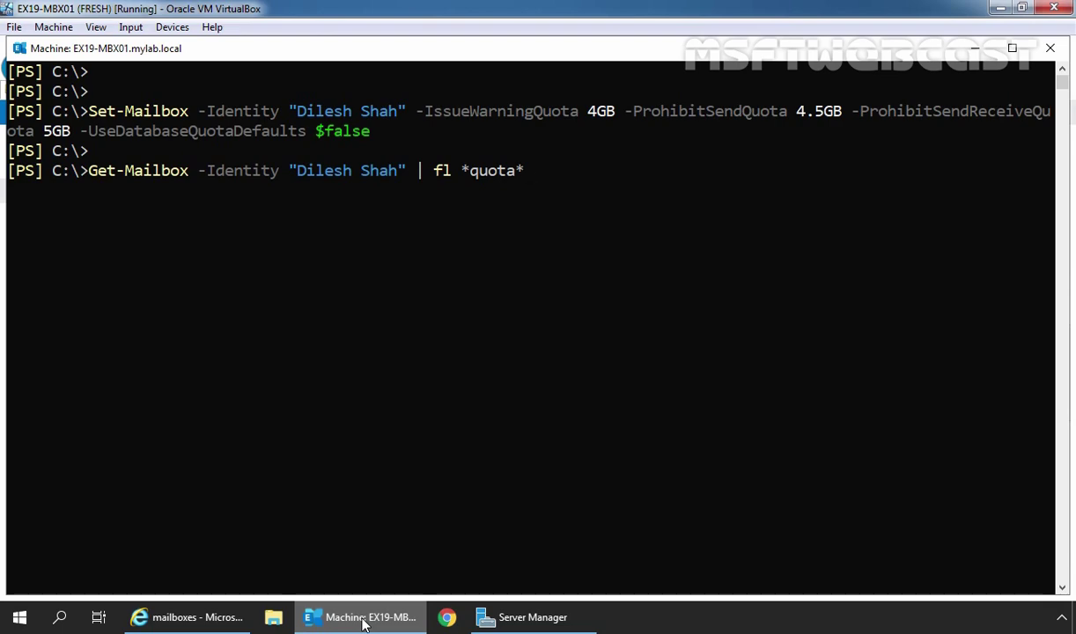
pyautogui.press('Return')
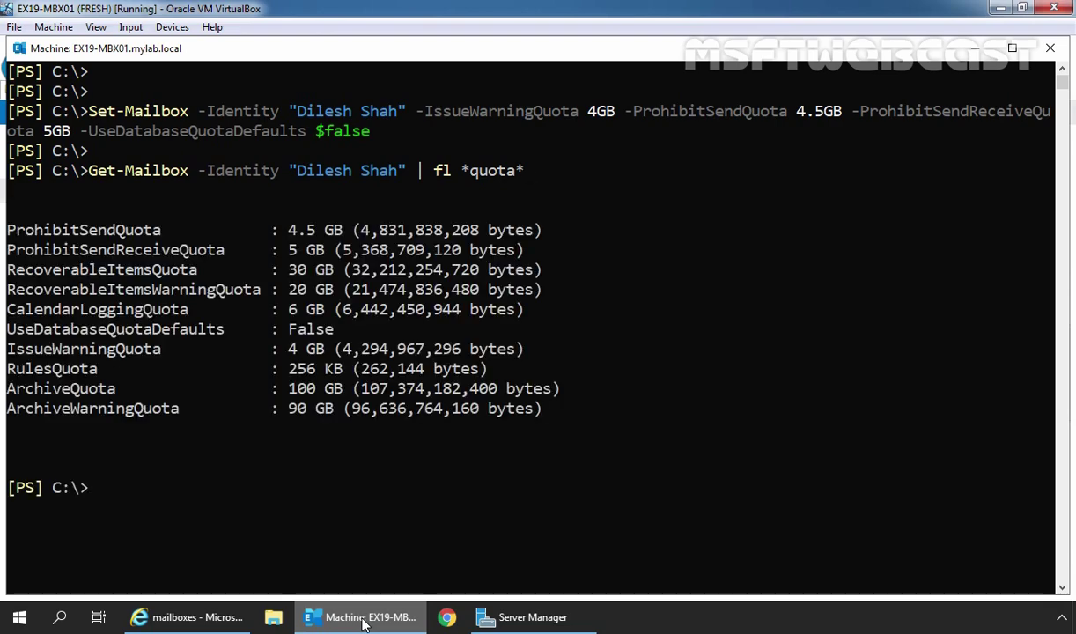